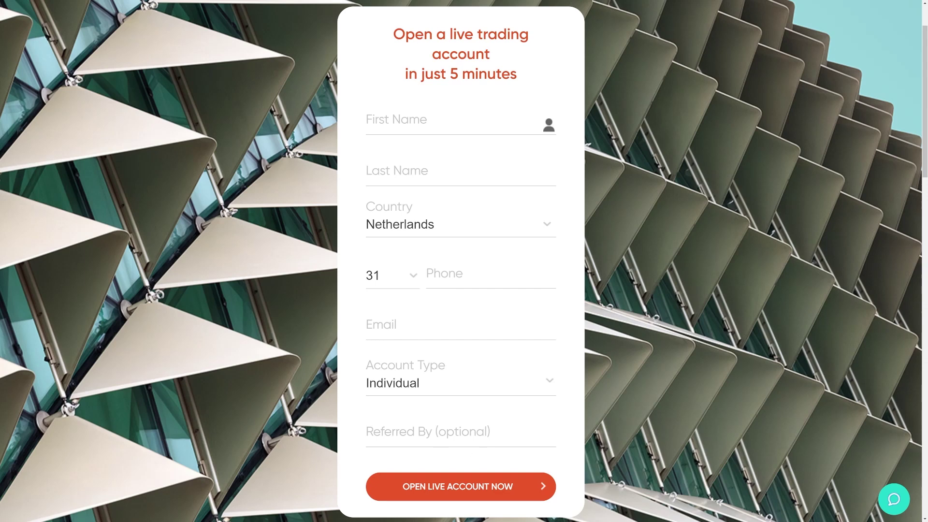
- Submit the live trading account registration form with the optional referral field left blank
{"action": "left_click", "coordinate": [406, 435]}
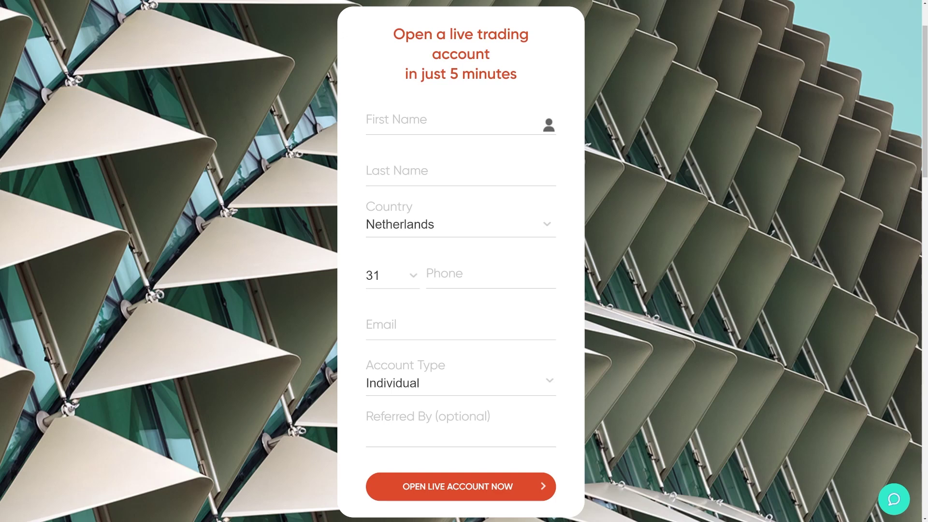
{"action": "key", "text": "Tab"}
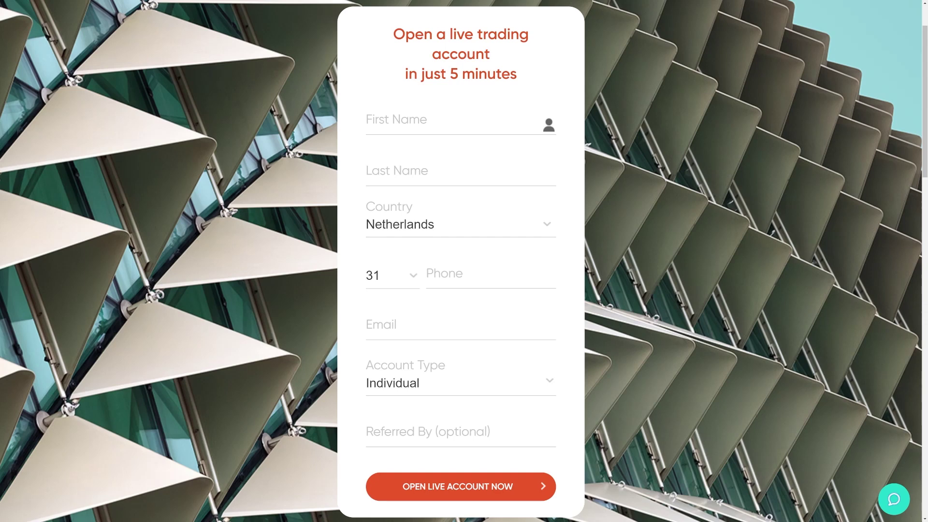
{"action": "left_click", "coordinate": [476, 431]}
{"action": "left_click", "coordinate": [484, 470]}
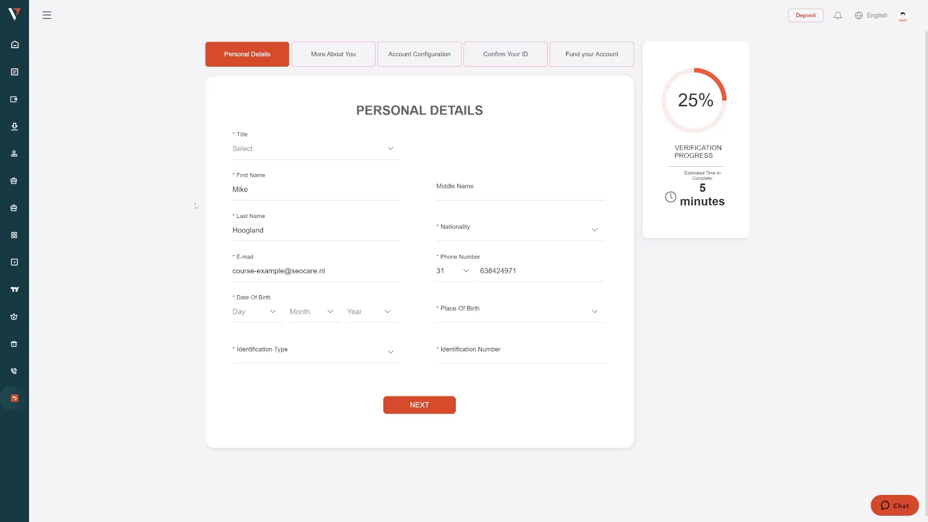
- Set the applicant's title to Mr and select the day, month and year of birth
{"action": "left_click", "coordinate": [265, 150]}
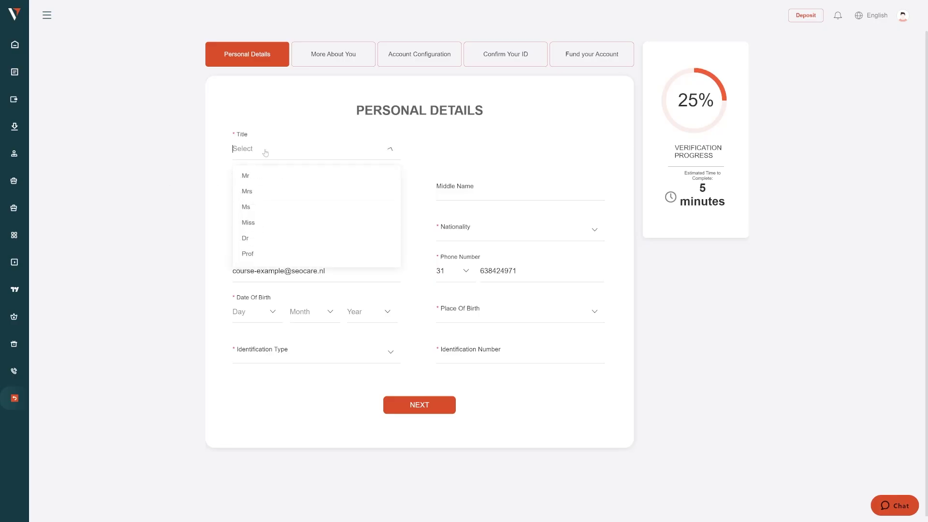
{"action": "left_click", "coordinate": [261, 176]}
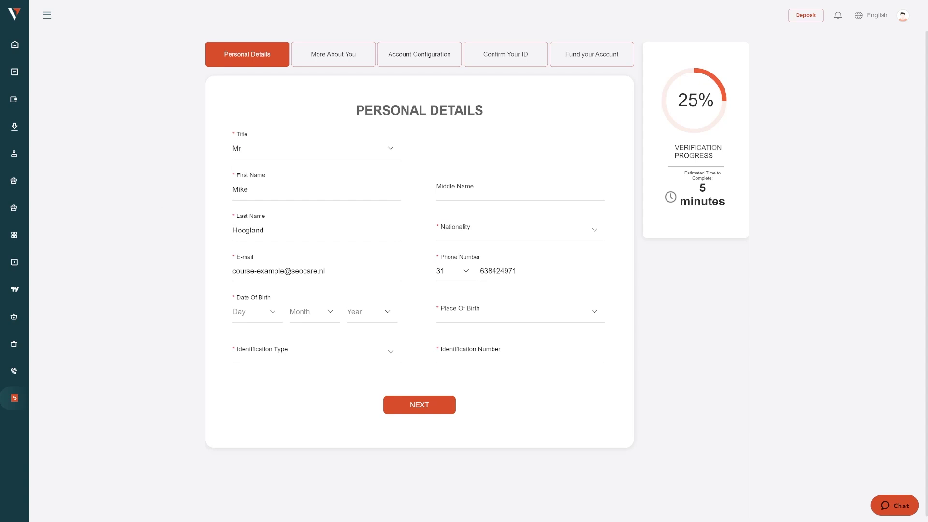
{"action": "left_click", "coordinate": [262, 315]}
{"action": "scroll", "coordinate": [257, 407], "scroll_direction": "down", "scroll_amount": 3}
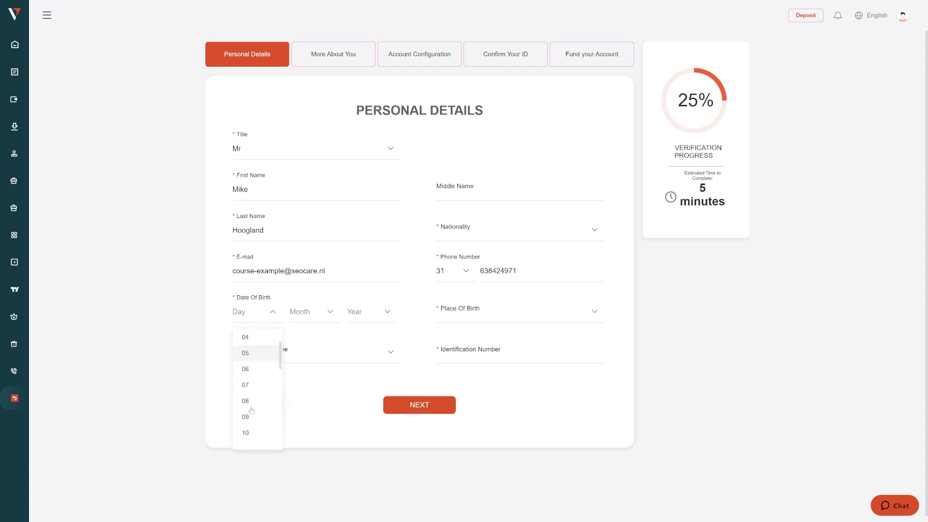
{"action": "scroll", "coordinate": [256, 407], "scroll_direction": "down", "scroll_amount": 5}
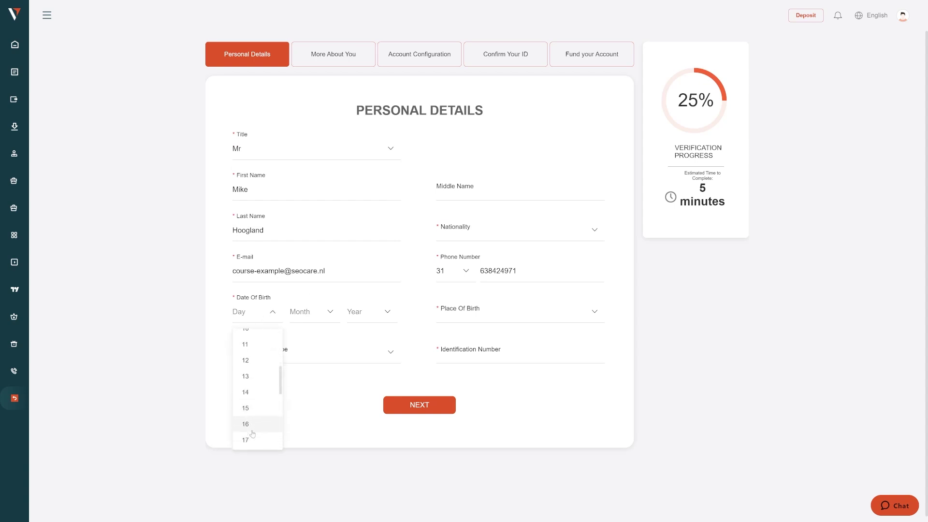
{"action": "left_click", "coordinate": [257, 411]}
{"action": "left_click", "coordinate": [316, 312]}
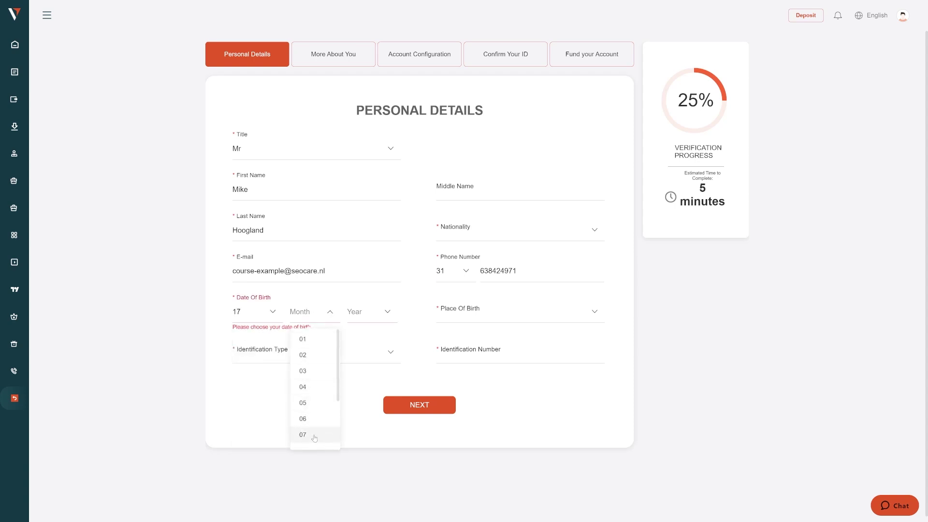
{"action": "left_click", "coordinate": [311, 435]}
{"action": "left_click", "coordinate": [363, 320]}
{"action": "scroll", "coordinate": [365, 396], "scroll_direction": "down", "scroll_amount": 5}
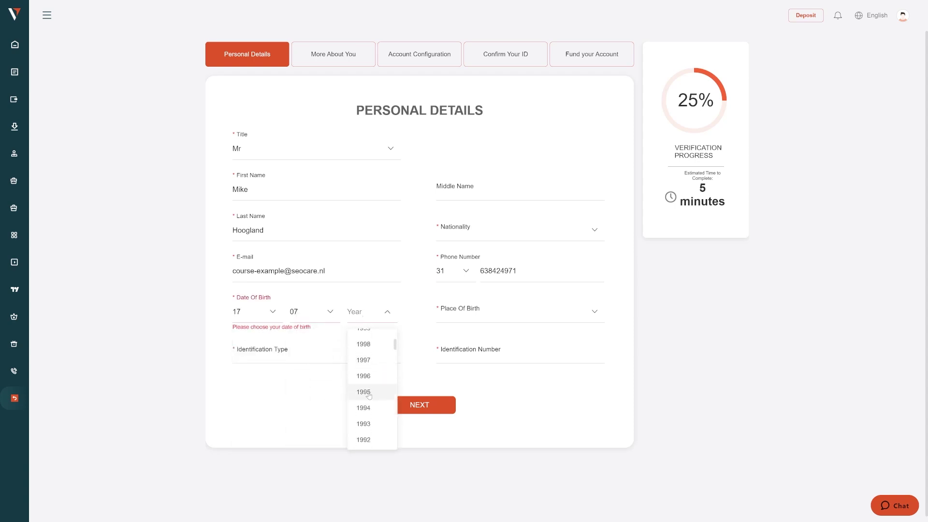
{"action": "left_click", "coordinate": [363, 421]}
- Choose Passport as the identification type and set the nationality to Dutch
{"action": "left_click", "coordinate": [291, 359]}
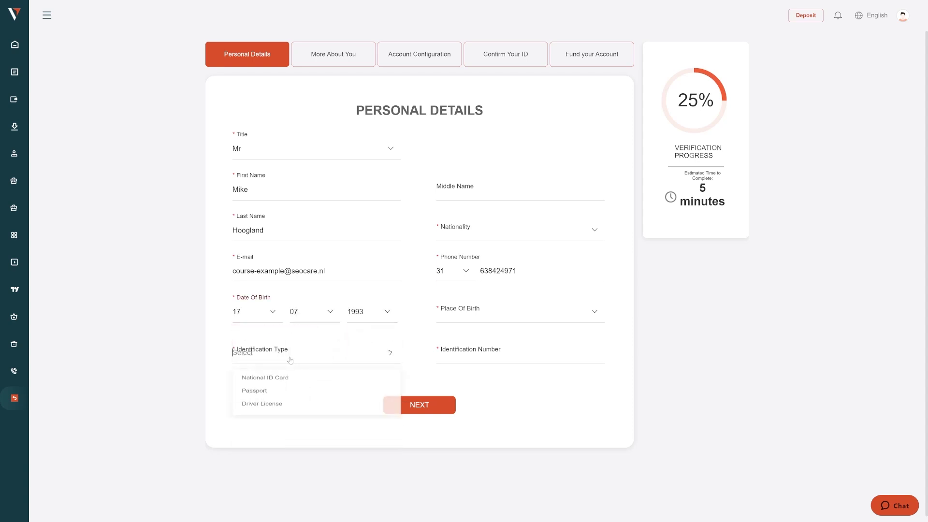
{"action": "left_click", "coordinate": [287, 394]}
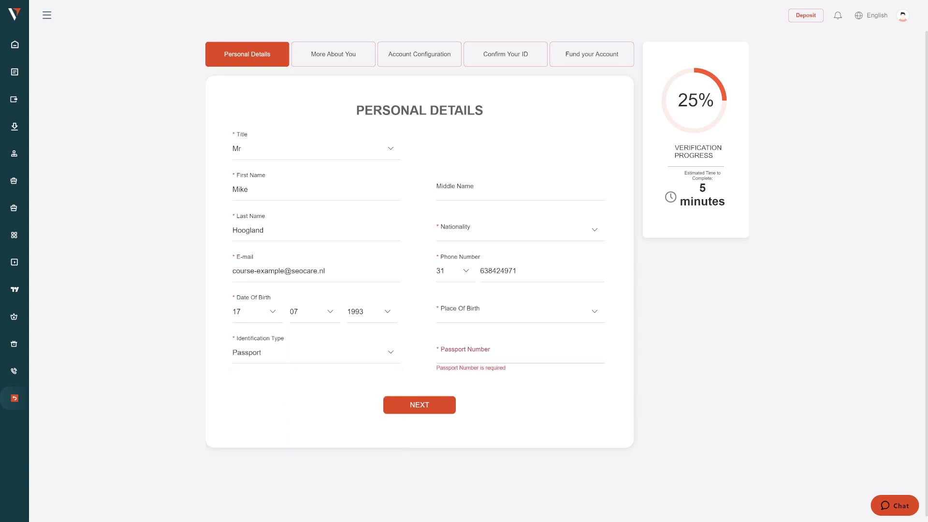
{"action": "left_click", "coordinate": [465, 236]}
{"action": "scroll", "coordinate": [498, 307], "scroll_direction": "down", "scroll_amount": 10}
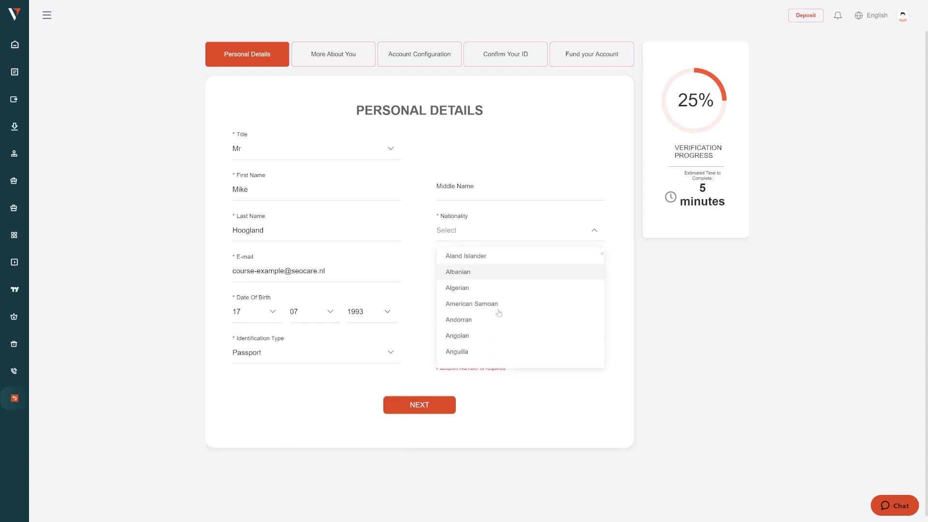
{"action": "scroll", "coordinate": [498, 319], "scroll_direction": "down", "scroll_amount": 15}
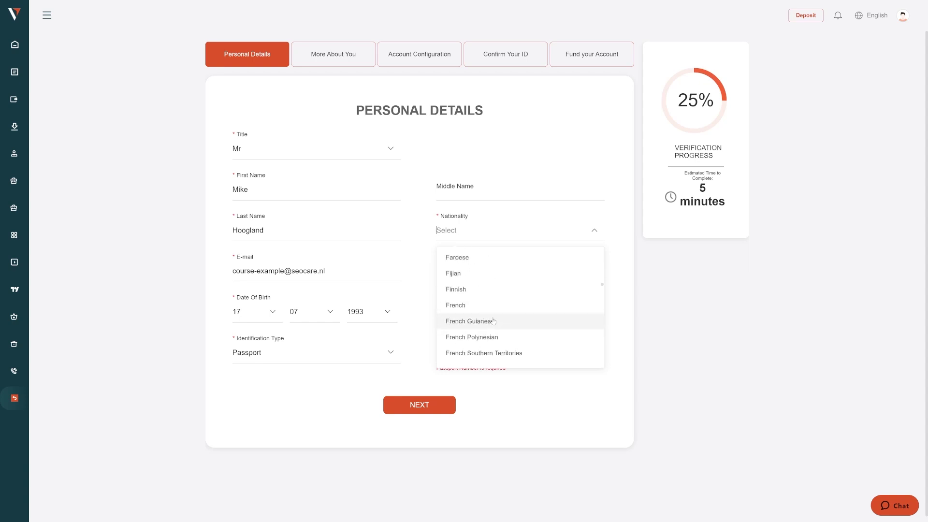
{"action": "type", "text": "n"}
{"action": "type", "text": "e"}
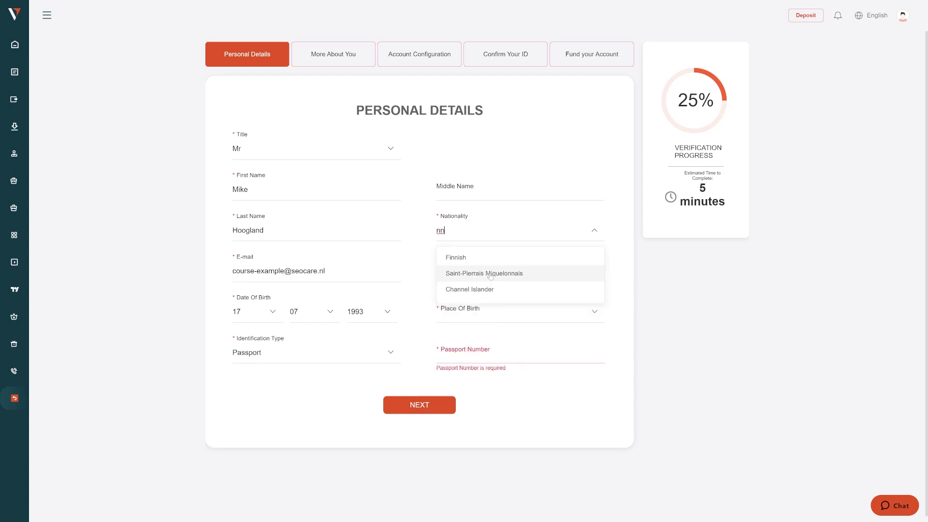
{"action": "type", "text": "th"}
{"action": "key", "text": "BackSpace"}
{"action": "key", "text": "BackSpace"}
{"action": "key", "text": "BackSpace"}
{"action": "key", "text": "BackSpace"}
{"action": "type", "text": "dutc"}
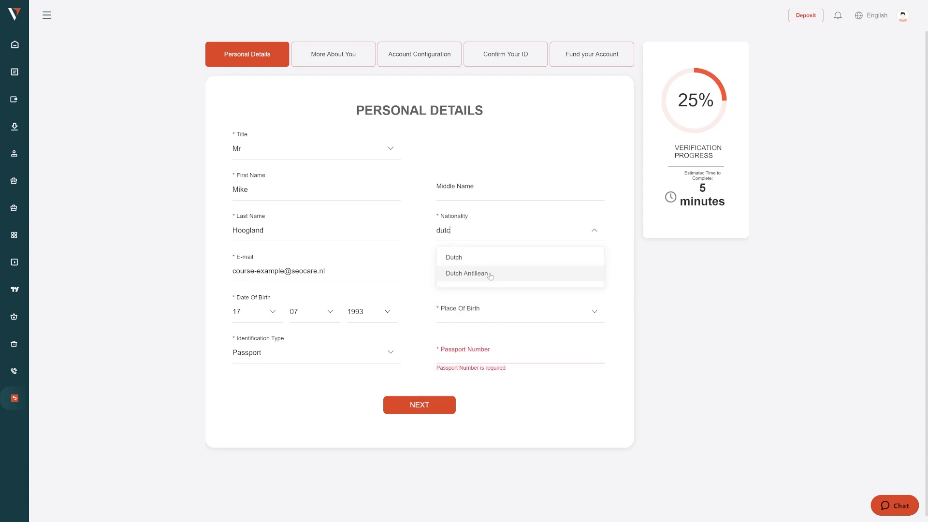
{"action": "left_click", "coordinate": [454, 257]}
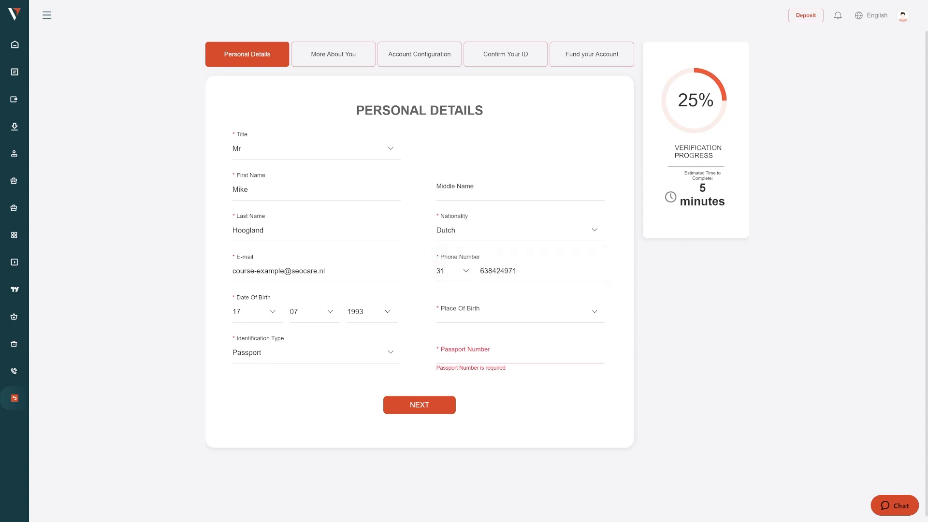
{"action": "left_click", "coordinate": [496, 315]}
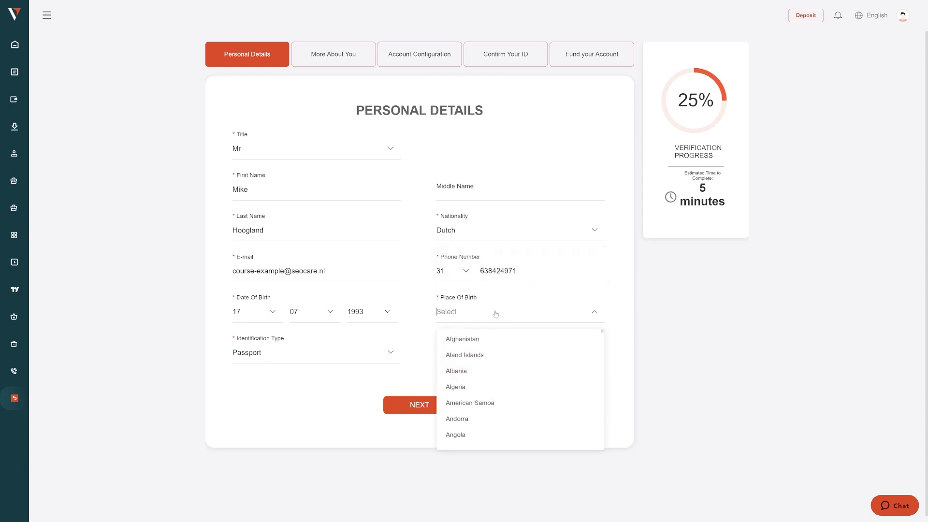
{"action": "type", "text": "rott"}
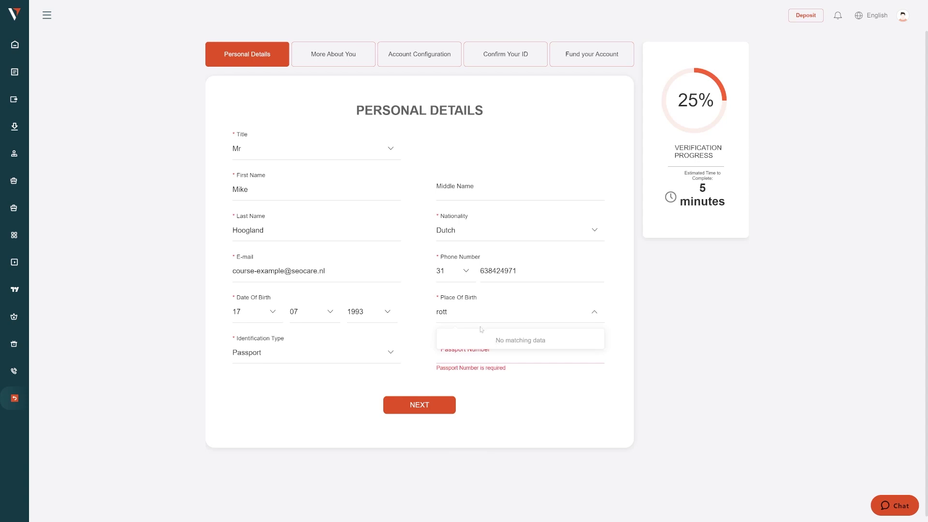
{"action": "left_click", "coordinate": [459, 317]}
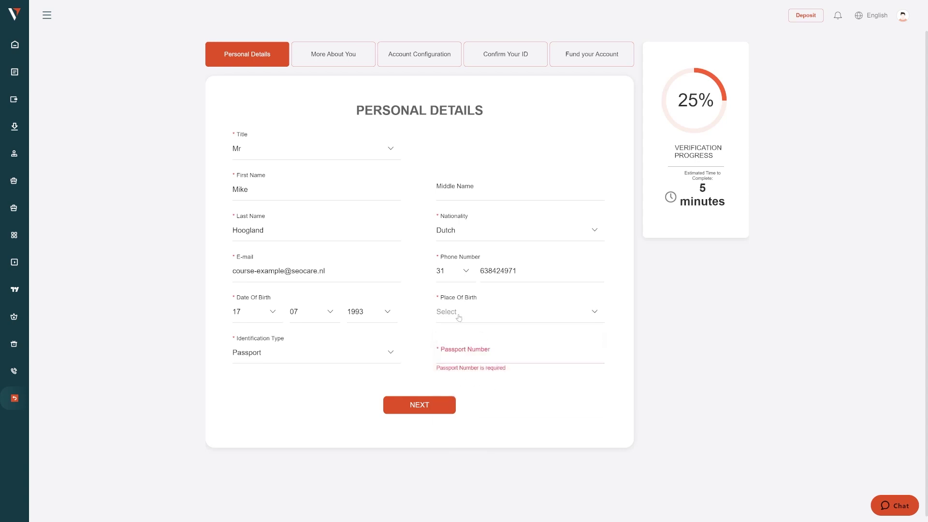
{"action": "left_click", "coordinate": [459, 317]}
{"action": "scroll", "coordinate": [494, 368], "scroll_direction": "down", "scroll_amount": 10}
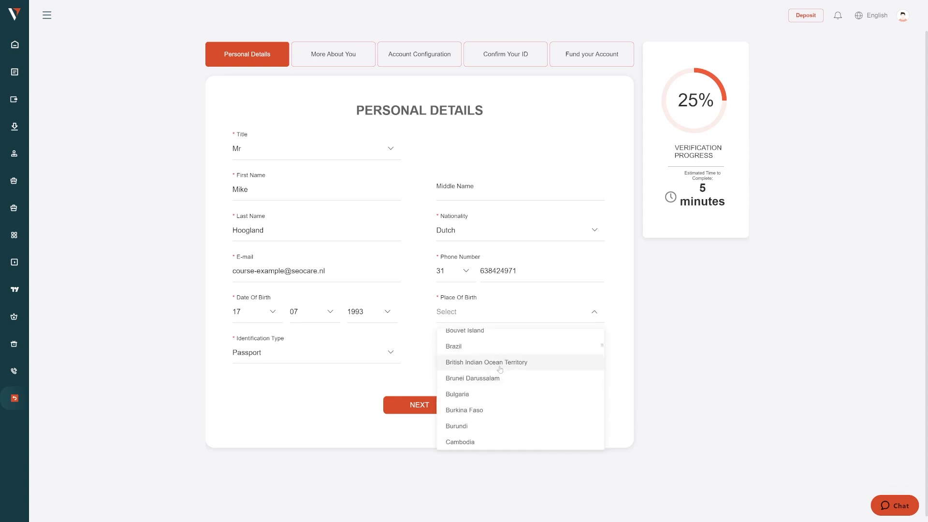
{"action": "type", "text": "net"}
{"action": "left_click", "coordinate": [501, 370]}
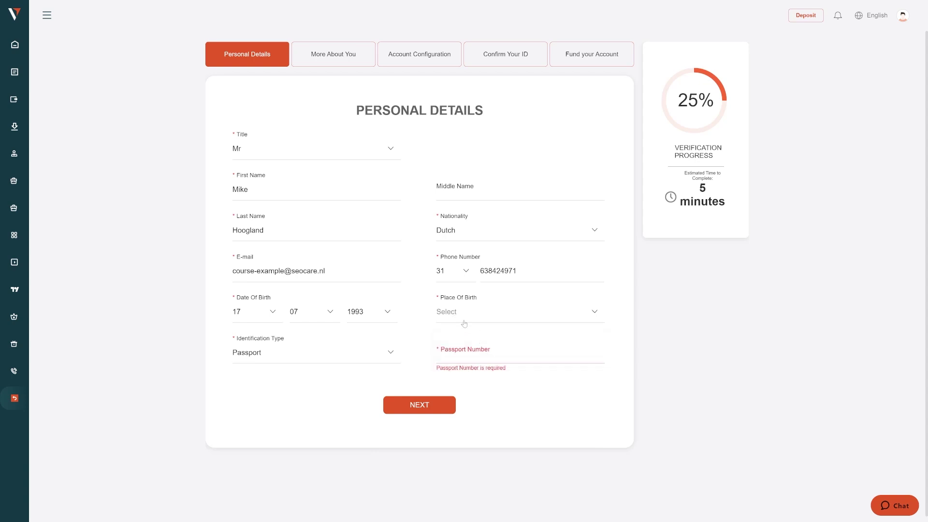
{"action": "left_click", "coordinate": [463, 320]}
{"action": "left_click", "coordinate": [462, 334]}
- Set the place of birth to Netherlands in the personal details
{"action": "left_click", "coordinate": [525, 318]}
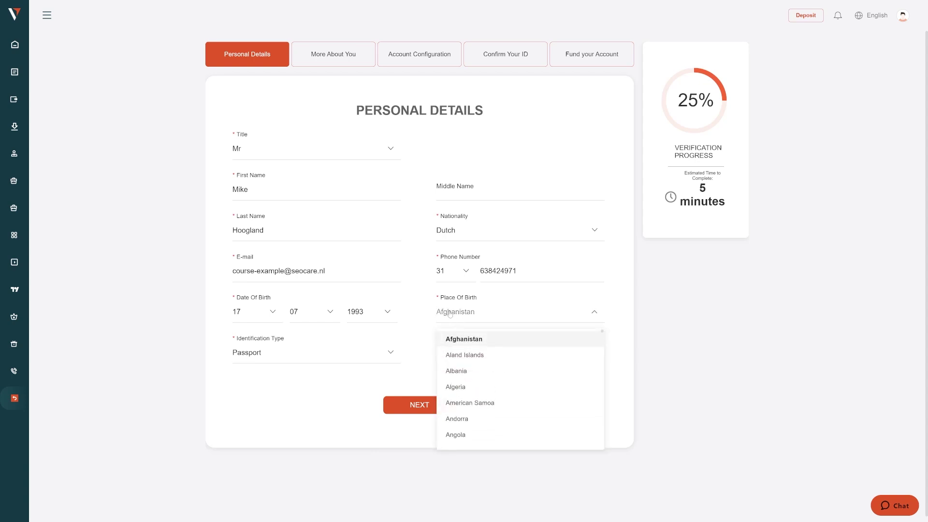
{"action": "type", "text": "nether"}
{"action": "left_click", "coordinate": [492, 338]}
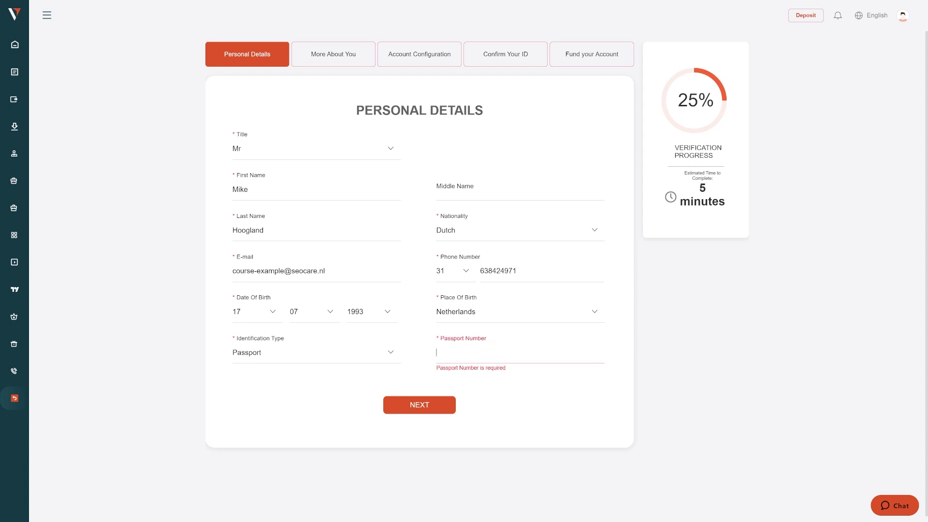
- Submit the personal details and the main residential address to reach the employment and financial questions
{"action": "key", "text": "Return"}
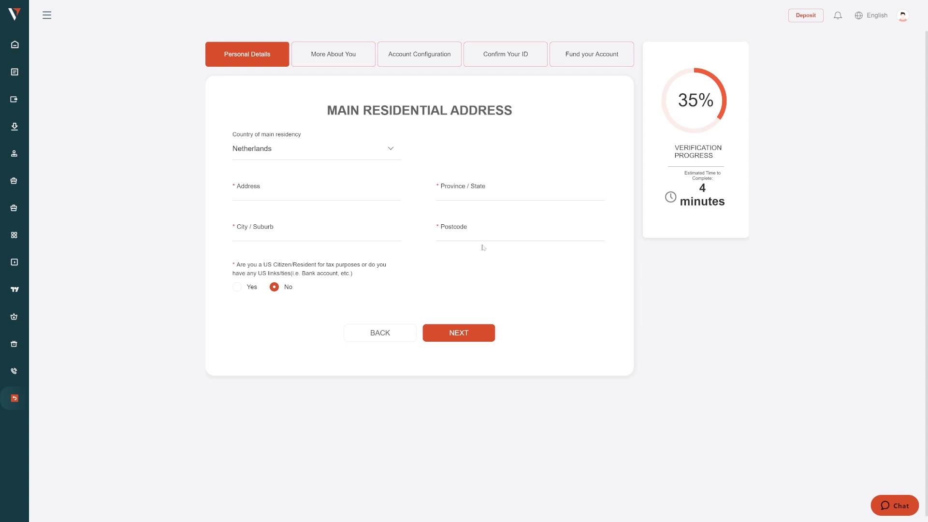
{"action": "key", "text": "Return"}
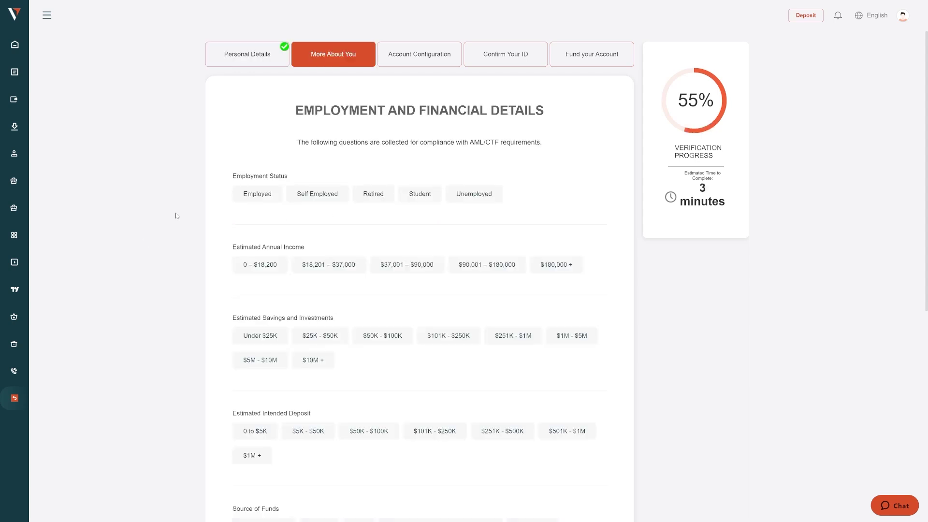
- Set the employment status to Self Employed
{"action": "scroll", "coordinate": [190, 207], "scroll_direction": "down", "scroll_amount": 1}
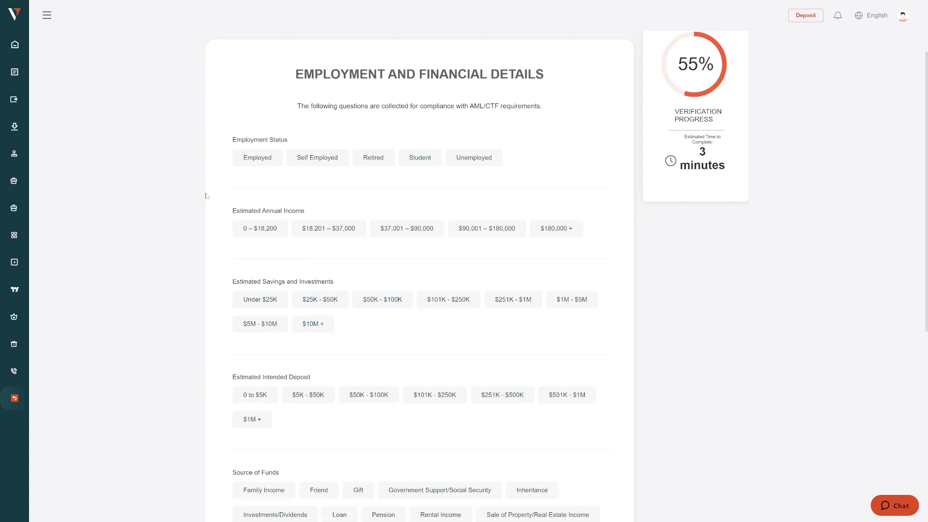
{"action": "left_click", "coordinate": [257, 163]}
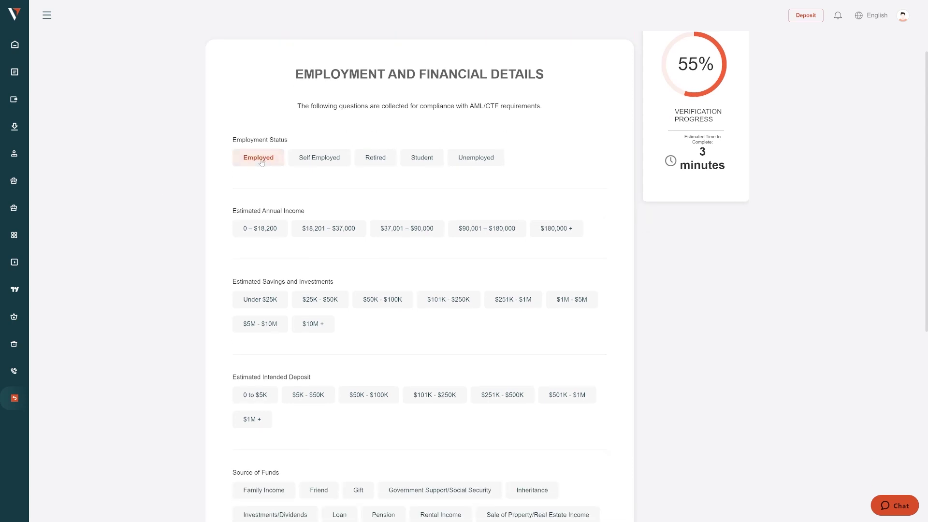
{"action": "left_click", "coordinate": [325, 165]}
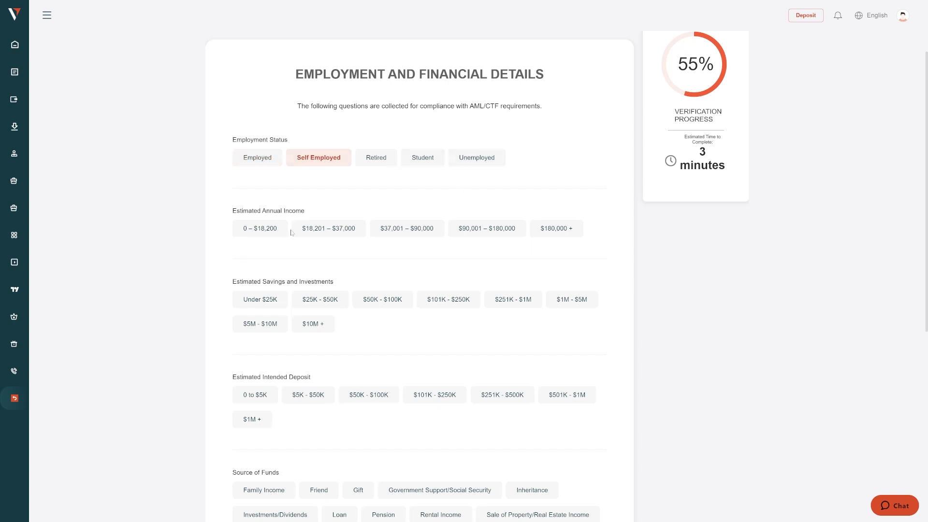
- Set the estimated annual income to $90,001 – $180,000 and the estimated savings and investments to $25K - $50K
{"action": "left_click", "coordinate": [480, 235]}
{"action": "scroll", "coordinate": [308, 230], "scroll_direction": "down", "scroll_amount": 2}
{"action": "left_click", "coordinate": [312, 228]}
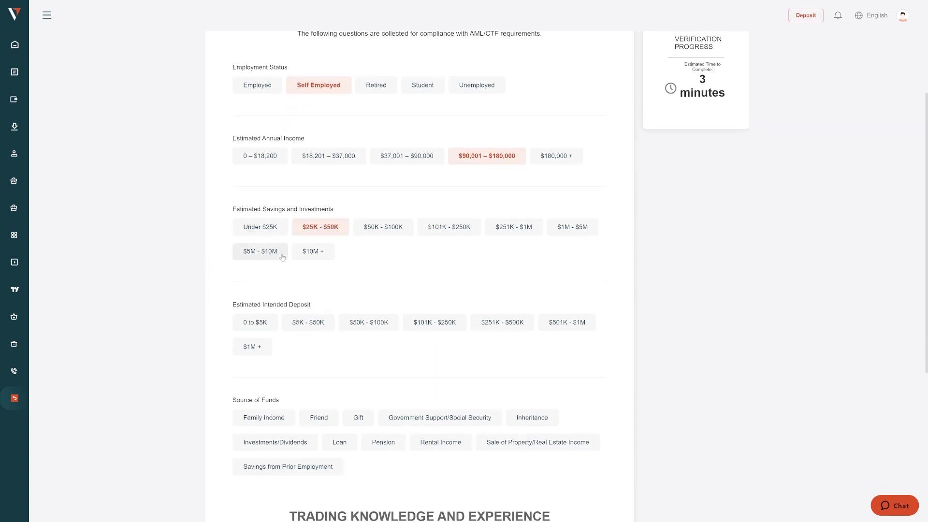
- Set the estimated intended deposit to 0 to $5K and the source of funds to Family Income
{"action": "scroll", "coordinate": [284, 261], "scroll_direction": "down", "scroll_amount": 2}
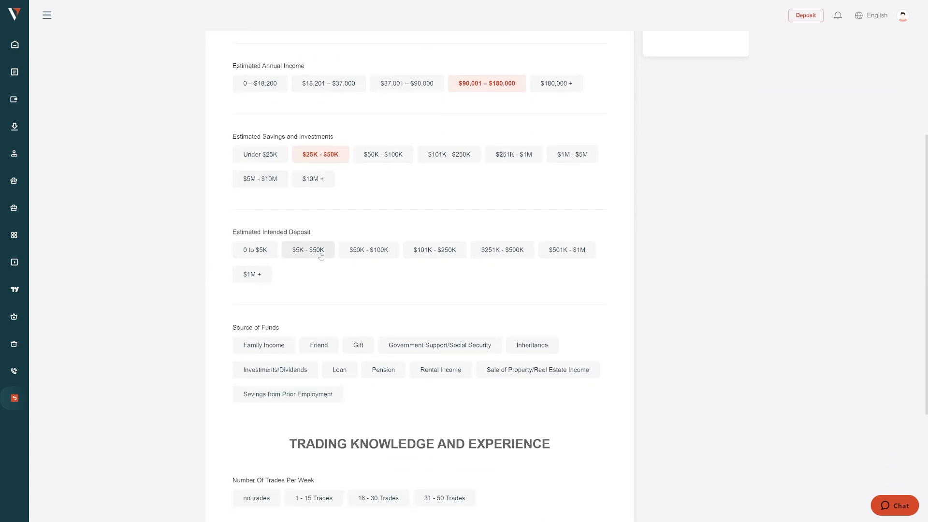
{"action": "left_click", "coordinate": [249, 251]}
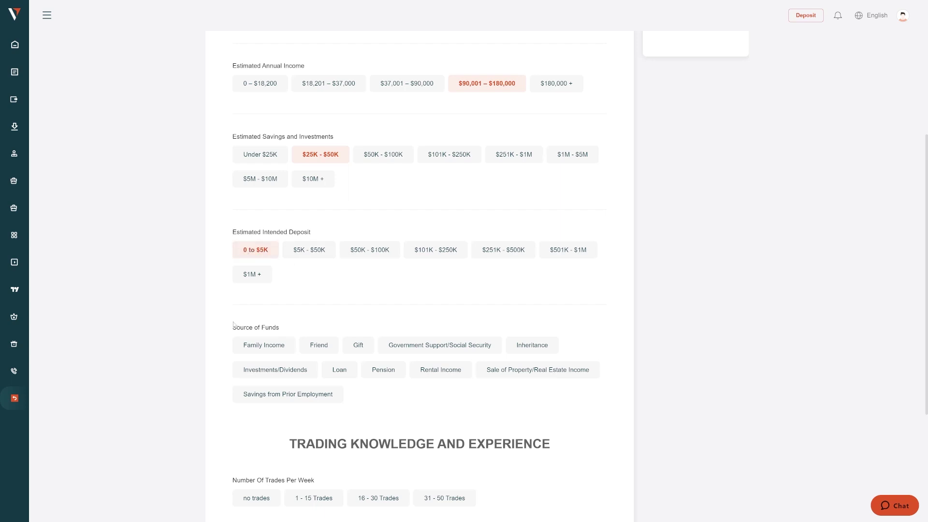
{"action": "scroll", "coordinate": [255, 286], "scroll_direction": "down", "scroll_amount": 3}
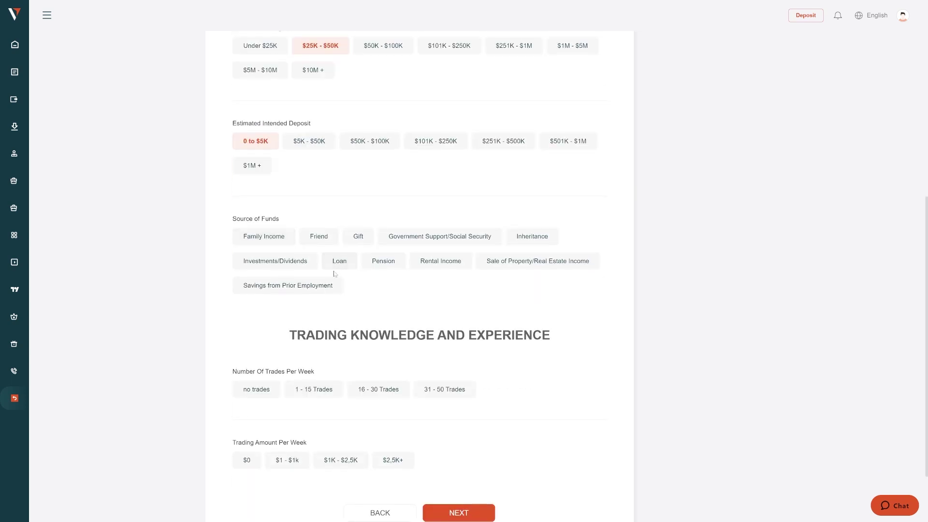
{"action": "left_click", "coordinate": [273, 241]}
- Answer the trading experience questions with 1 - 15 trades and $1 - $1k per week, and submit the page
{"action": "scroll", "coordinate": [327, 292], "scroll_direction": "down", "scroll_amount": 2}
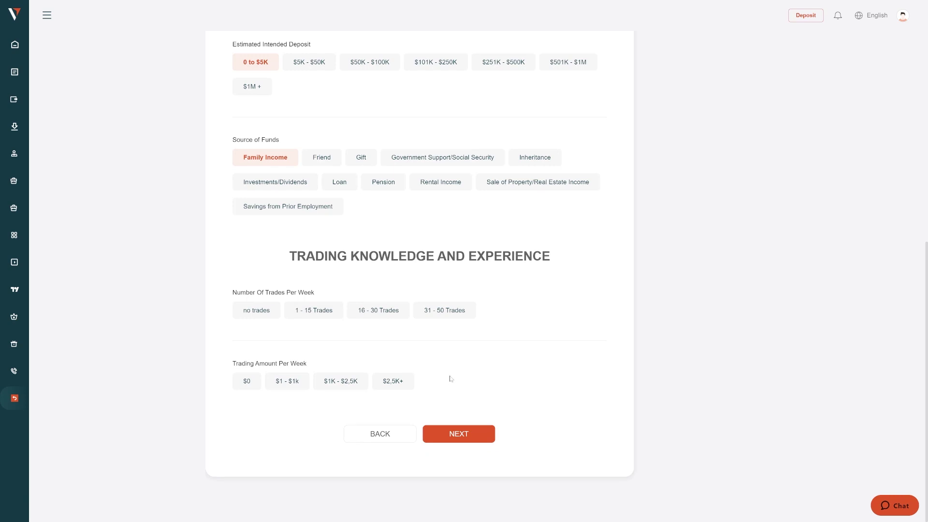
{"action": "left_click", "coordinate": [329, 317]}
{"action": "left_click", "coordinate": [286, 383]}
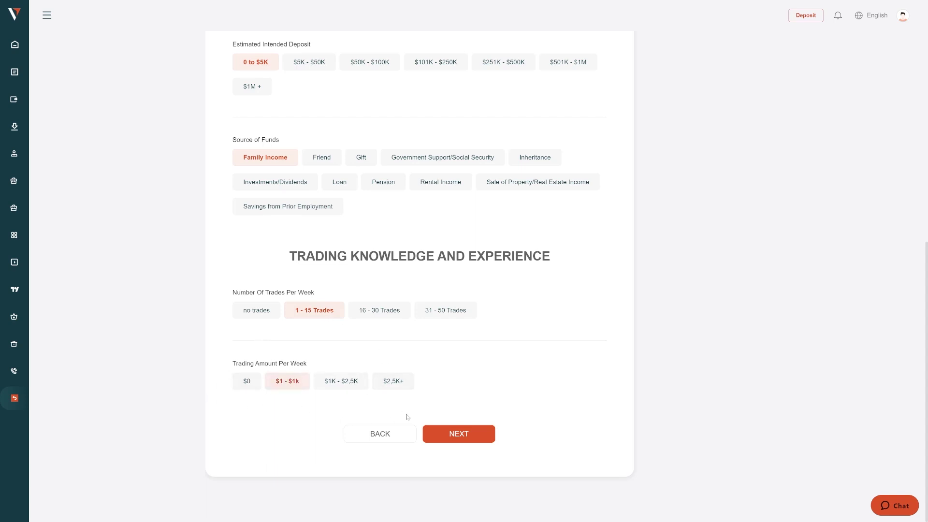
{"action": "left_click", "coordinate": [463, 437]}
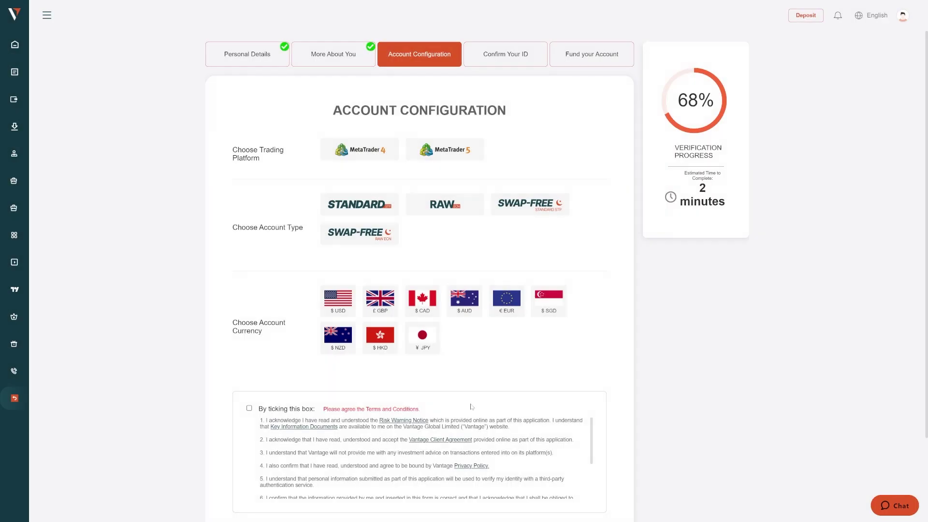
- Configure the account with the MetaTrader 5 platform, the Standard STP account type and EUR as account currency
{"action": "left_click", "coordinate": [455, 151]}
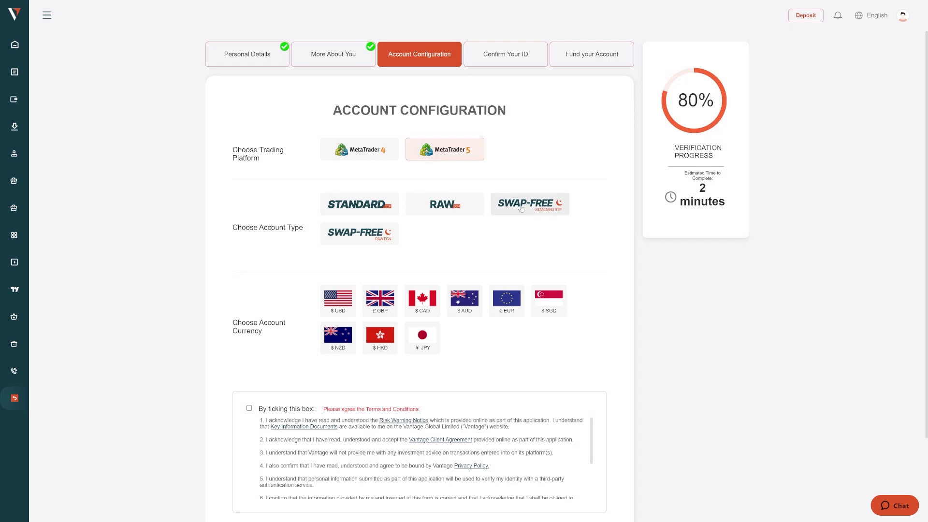
{"action": "left_click", "coordinate": [358, 213]}
{"action": "scroll", "coordinate": [425, 233], "scroll_direction": "down", "scroll_amount": 1}
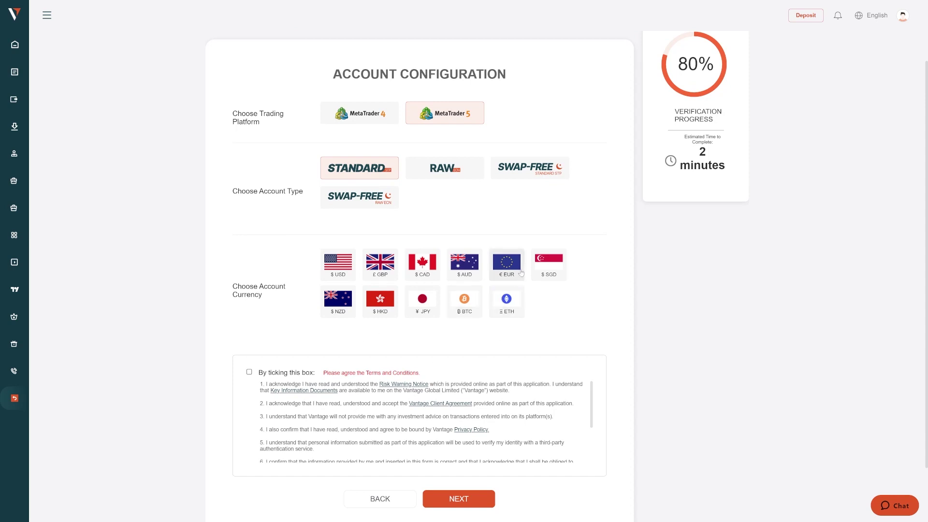
{"action": "left_click", "coordinate": [506, 263]}
- Agree to the terms and conditions and submit the account configuration
{"action": "scroll", "coordinate": [582, 314], "scroll_direction": "down", "scroll_amount": 2}
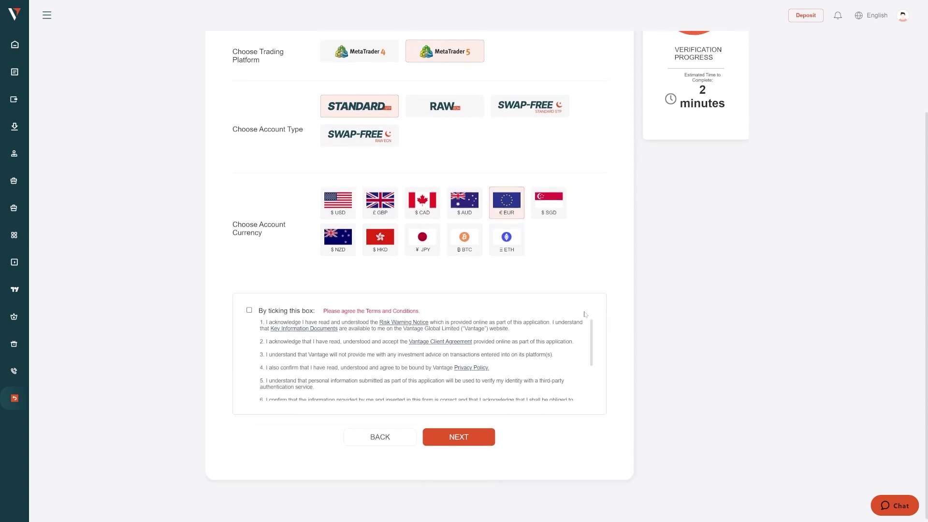
{"action": "left_click", "coordinate": [249, 308]}
{"action": "scroll", "coordinate": [368, 358], "scroll_direction": "down", "scroll_amount": 3}
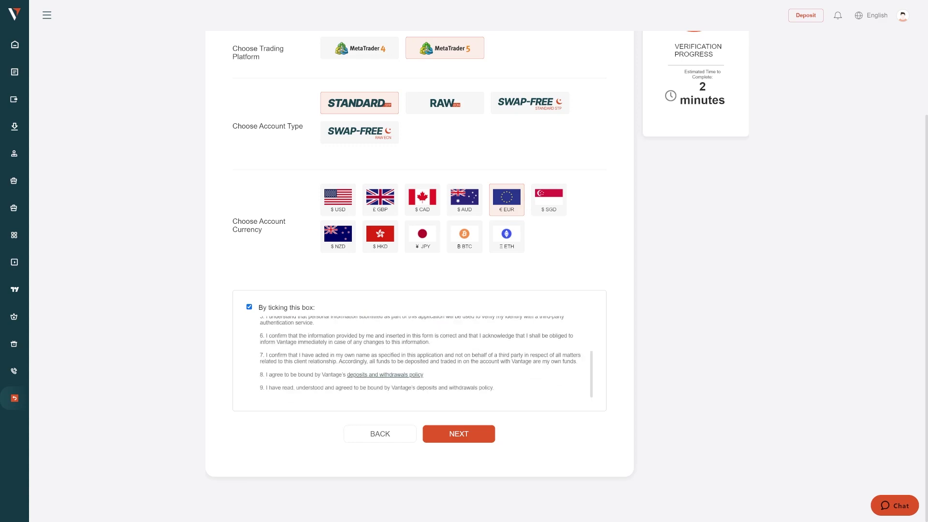
{"action": "left_click", "coordinate": [449, 433]}
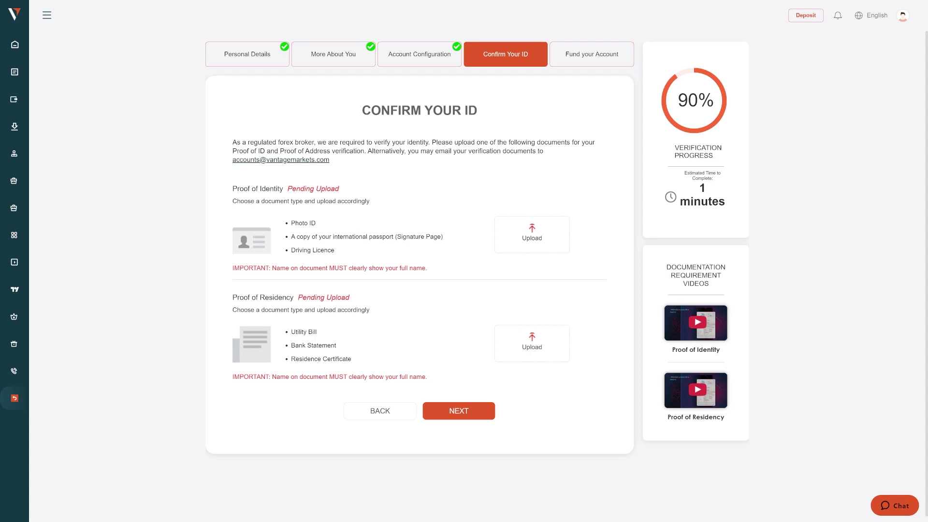
- Go over the proof of identity and residency requirements, then submit the ID confirmation page and return to the home page
{"action": "double_click", "coordinate": [323, 250]}
{"action": "left_click", "coordinate": [409, 259]}
{"action": "left_click_drag", "start_coordinate": [231, 301], "coordinate": [336, 346]}
{"action": "left_click", "coordinate": [316, 312]}
{"action": "left_click", "coordinate": [364, 362]}
{"action": "left_click", "coordinate": [459, 411]}
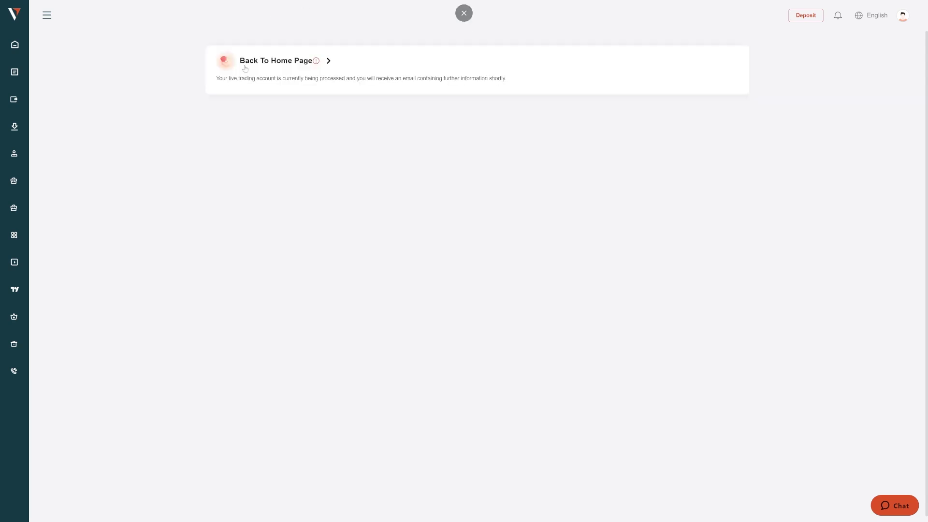
{"action": "left_click", "coordinate": [305, 63]}
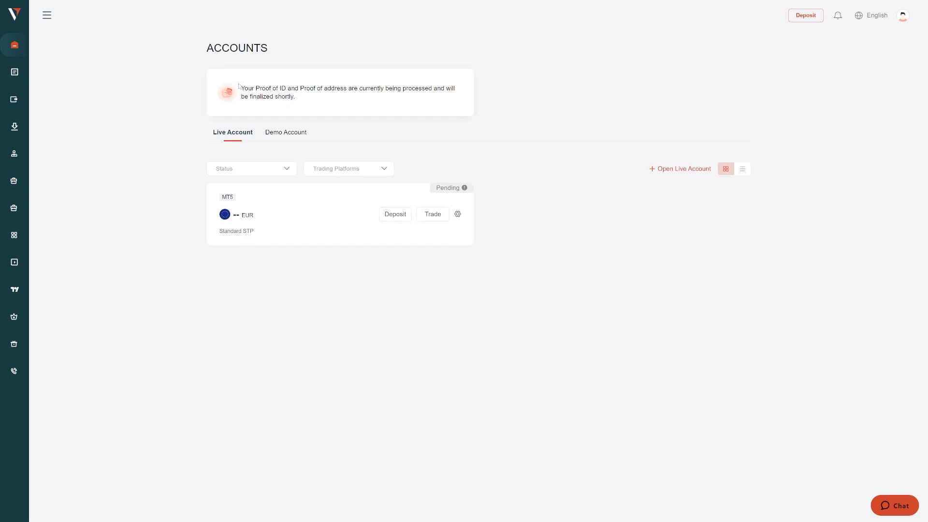
- Open the deposit page for the MT5 EUR account and permanently dismiss the credit bonus offer
{"action": "left_click_drag", "start_coordinate": [238, 86], "coordinate": [369, 103]}
{"action": "left_click", "coordinate": [493, 101]}
{"action": "mouse_move", "coordinate": [16, 109]}
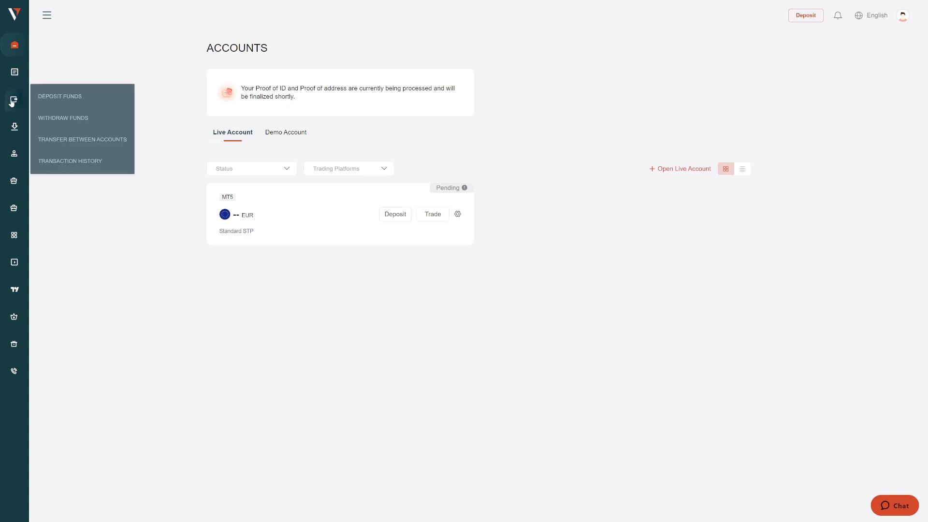
{"action": "left_click", "coordinate": [393, 216]}
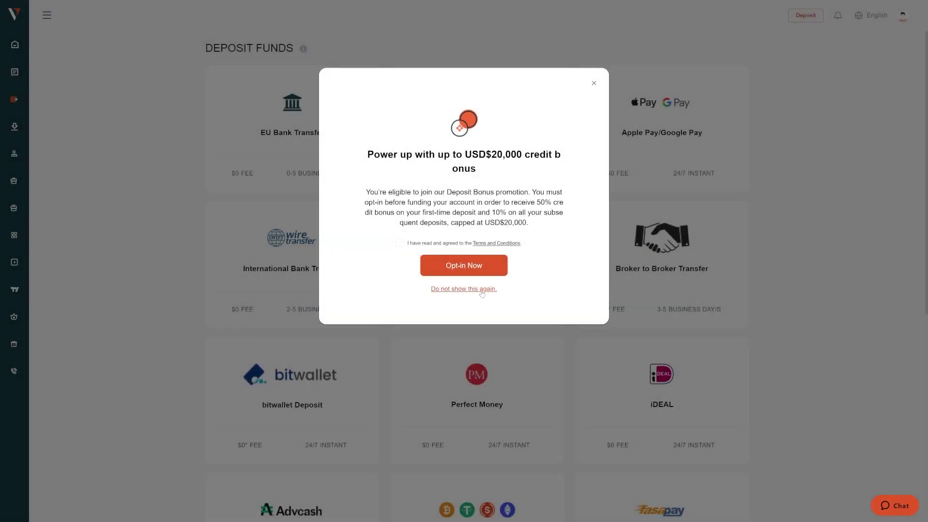
{"action": "left_click", "coordinate": [481, 288]}
- Choose iDEAL as the deposit method and select the EUR Hedge STP trading account
{"action": "scroll", "coordinate": [315, 223], "scroll_direction": "down", "scroll_amount": 2}
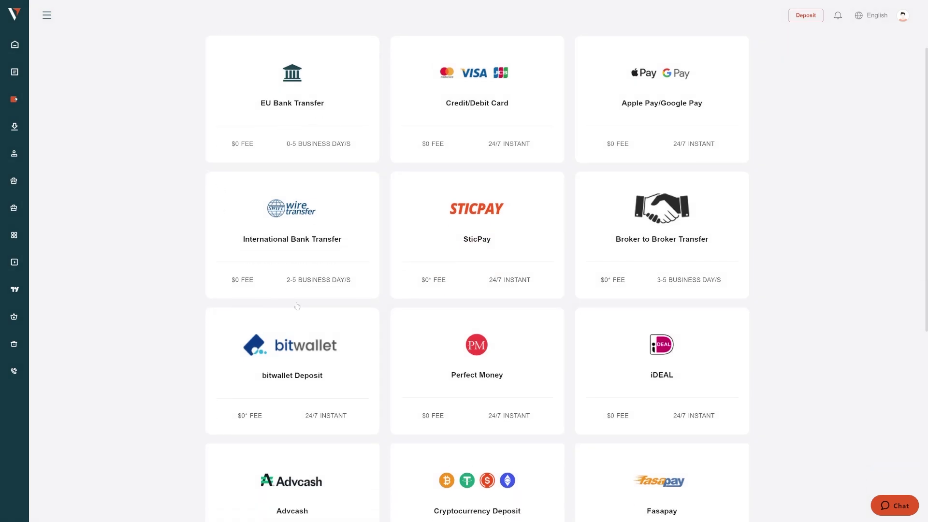
{"action": "left_click", "coordinate": [653, 321]}
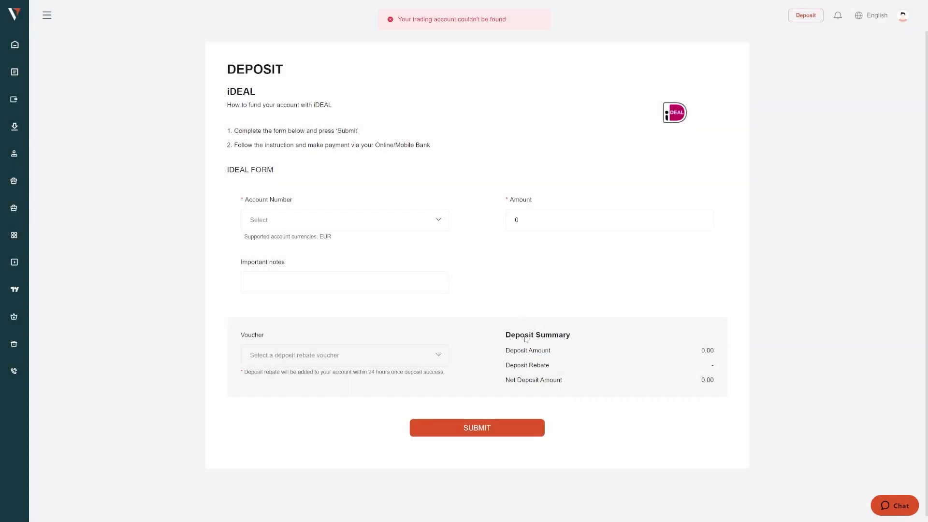
{"action": "left_click", "coordinate": [313, 228]}
{"action": "left_click", "coordinate": [313, 228]}
{"action": "left_click", "coordinate": [318, 227]}
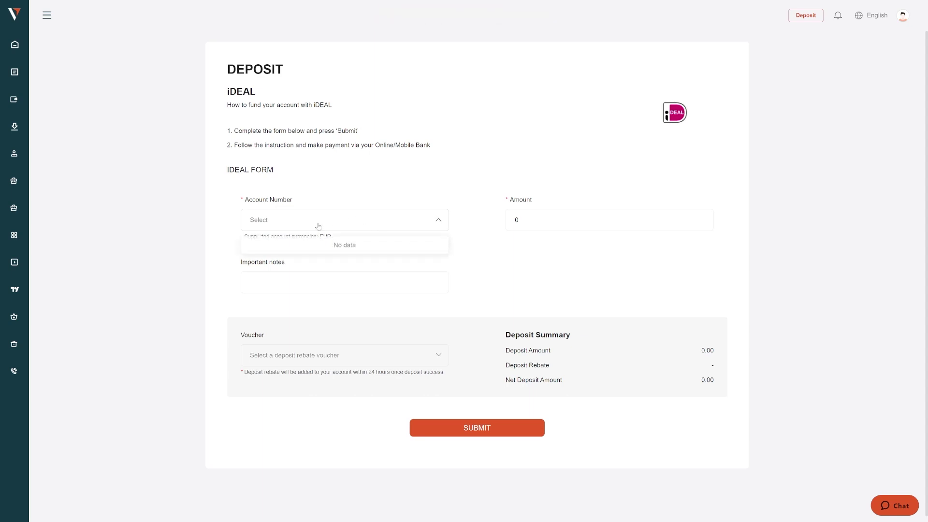
{"action": "left_click", "coordinate": [364, 200]}
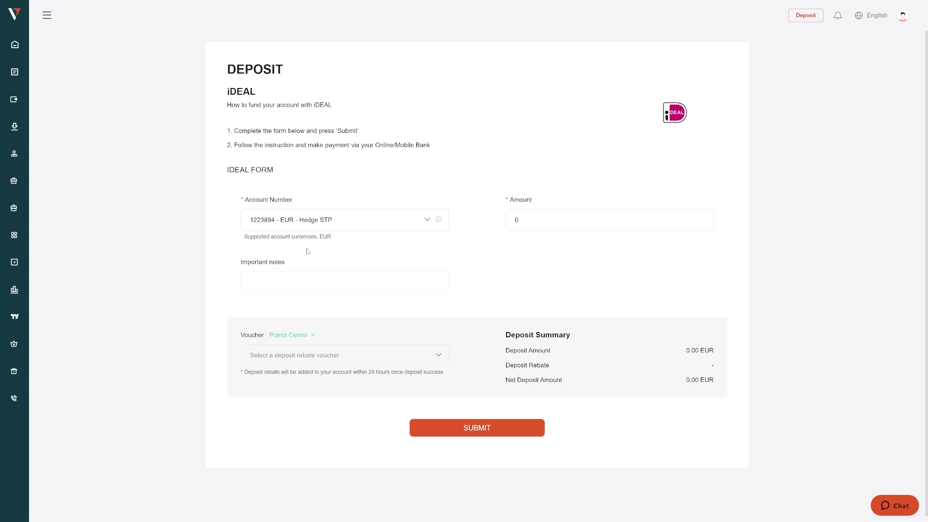
- Set the deposit amount to 1000 and submit the iDEAL form
{"action": "left_click", "coordinate": [513, 221]}
{"action": "type", "text": "1000"}
{"action": "left_click", "coordinate": [510, 432]}
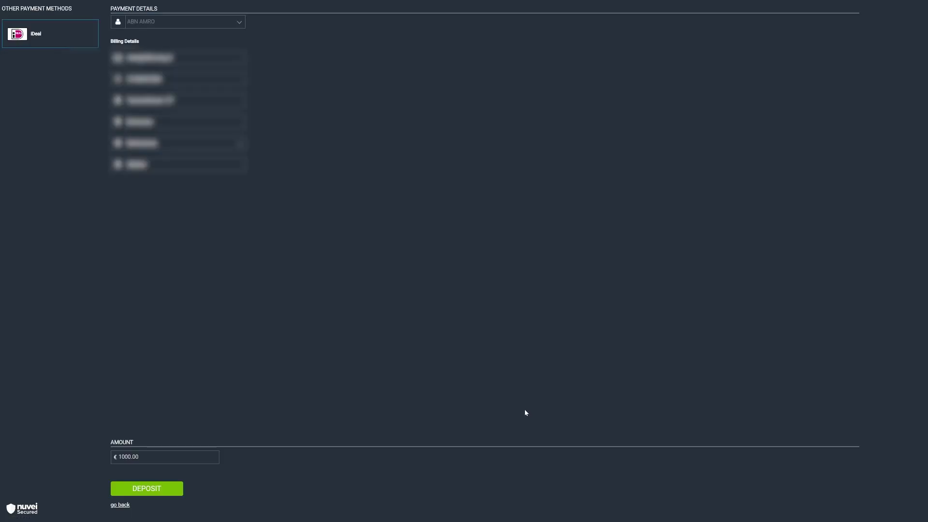
- Select Bunq as the paying bank and proceed with the deposit to its payment page
{"action": "left_click", "coordinate": [177, 21]}
{"action": "left_click", "coordinate": [184, 46]}
{"action": "left_click", "coordinate": [151, 490]}
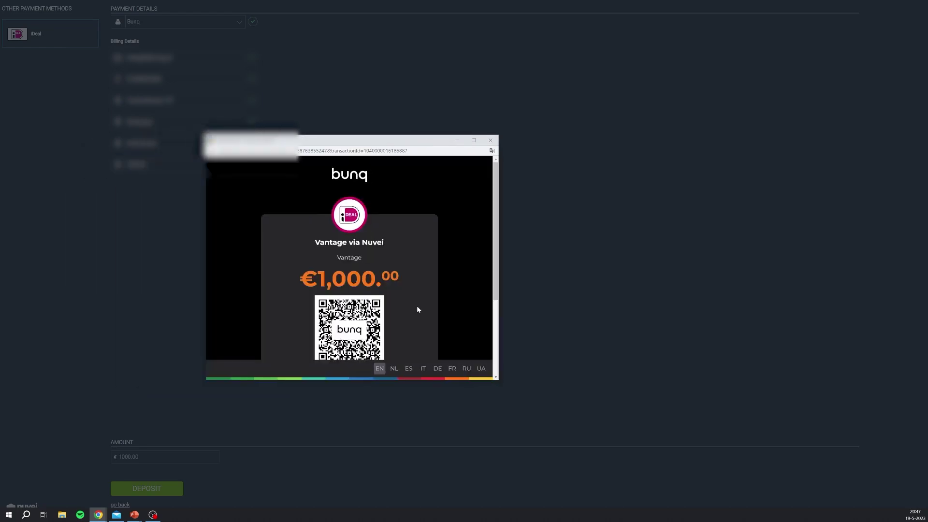
{"action": "scroll", "coordinate": [412, 261], "scroll_direction": "down", "scroll_amount": 2}
{"action": "scroll", "coordinate": [418, 277], "scroll_direction": "up", "scroll_amount": 1}
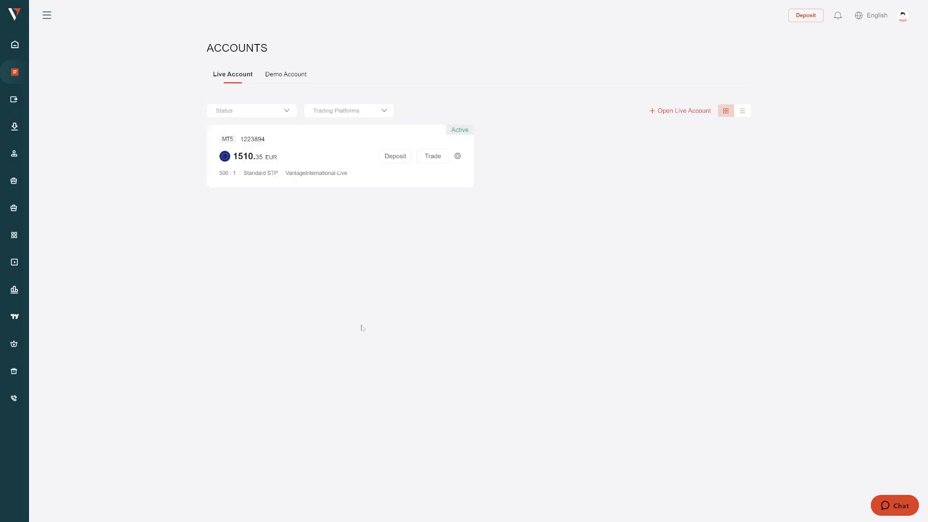
- Copy the active live account's number and download MetaTrader 5 for Windows from the MetaTrader website
{"action": "double_click", "coordinate": [253, 141]}
{"action": "key", "text": "ctrl+c"}
{"action": "left_click", "coordinate": [325, 297]}
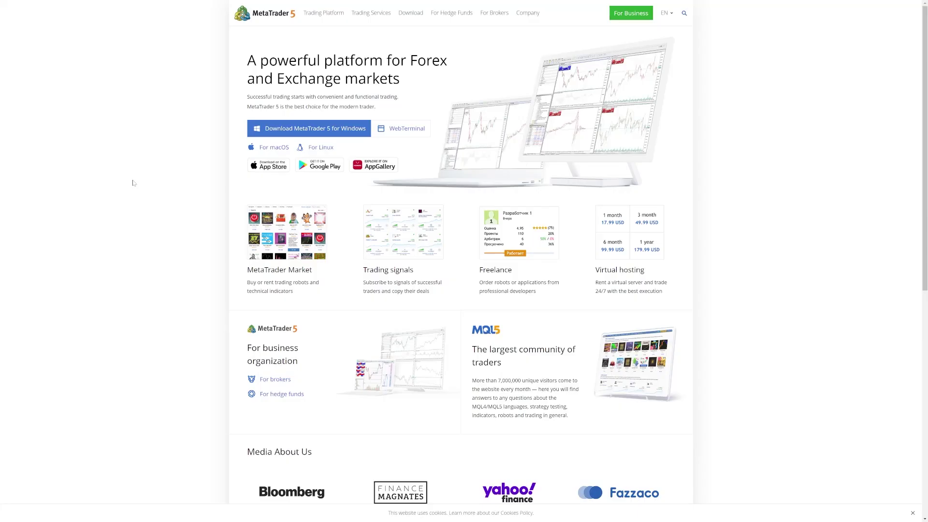
{"action": "left_click", "coordinate": [310, 129]}
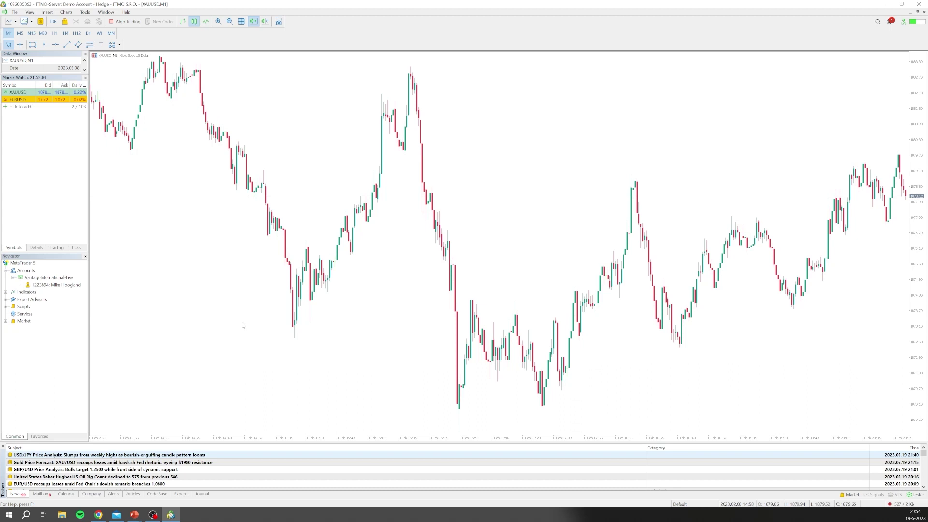
- Start opening an account in MetaTrader 5, searching for vantage and choosing Vantage International Group Limited as the company
{"action": "left_click", "coordinate": [30, 273]}
{"action": "right_click", "coordinate": [30, 273]}
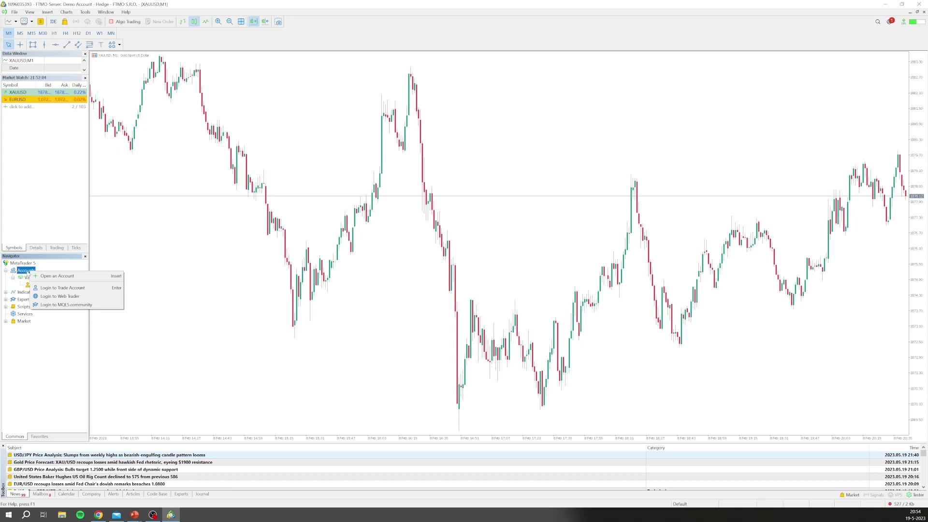
{"action": "left_click", "coordinate": [61, 277]}
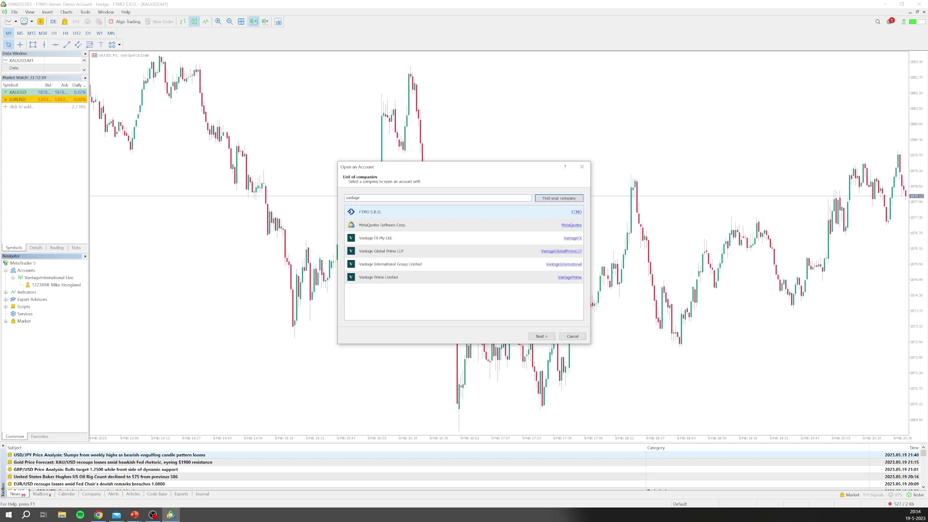
{"action": "left_click", "coordinate": [395, 238]}
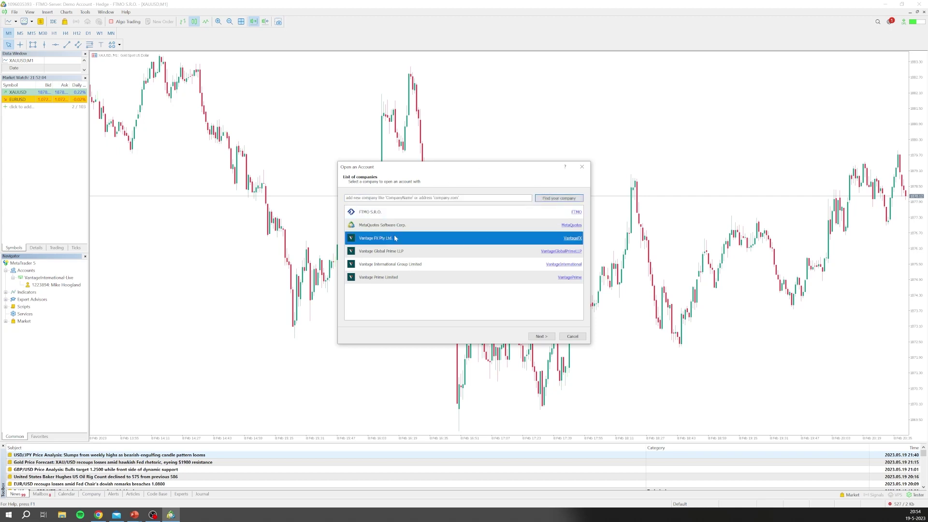
{"action": "left_click", "coordinate": [480, 265]}
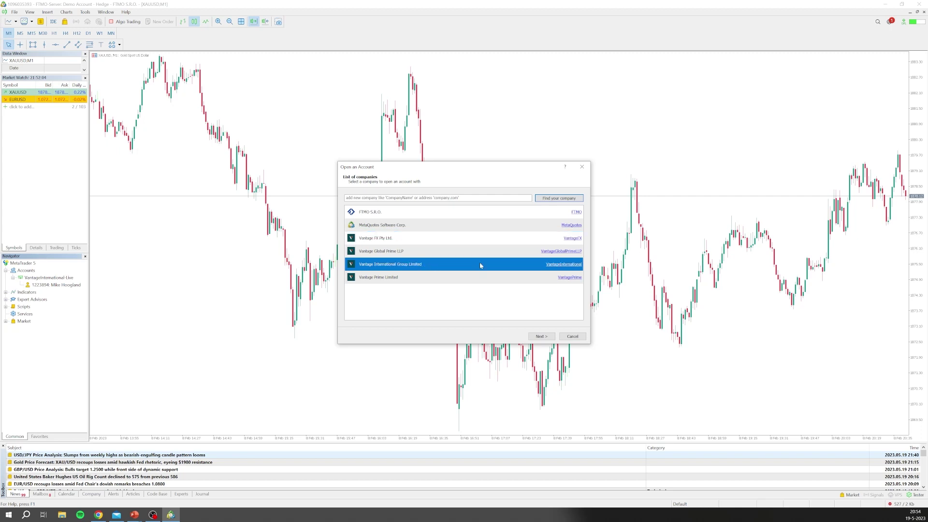
{"action": "left_click", "coordinate": [542, 336]}
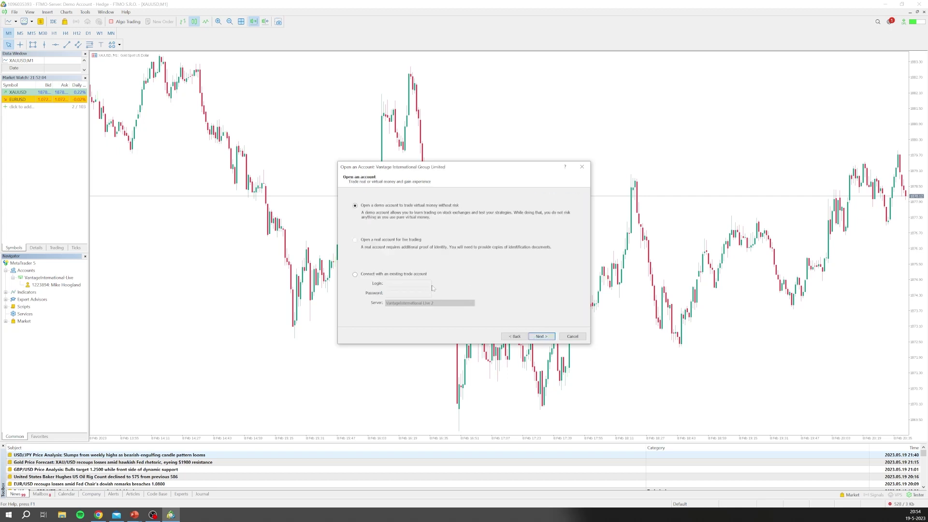
- Choose to connect with an existing trade account and paste the account login and password
{"action": "left_click", "coordinate": [411, 274]}
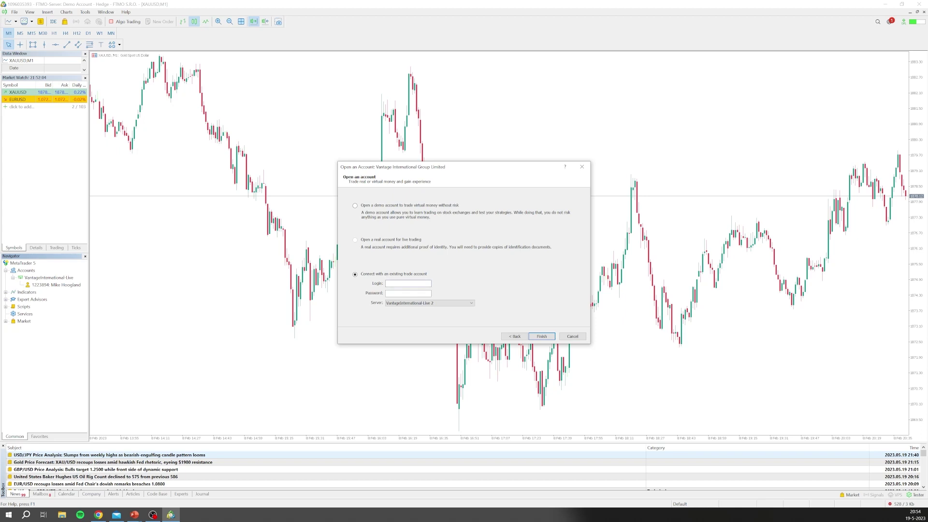
{"action": "key", "text": "alt+Tab"}
{"action": "left_click", "coordinate": [418, 282]}
{"action": "key", "text": "ctrl+v"}
{"action": "left_click", "coordinate": [391, 303]}
{"action": "key", "text": "alt+Tab"}
{"action": "left_click", "coordinate": [409, 294]}
{"action": "key", "text": "ctrl+v"}
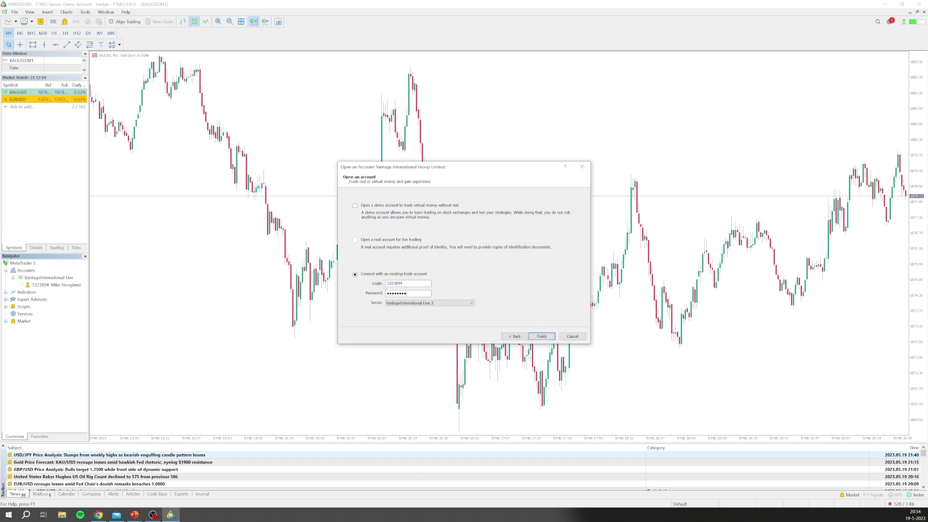
- Set the server to VantageInternational-Live and close the account connection dialog
{"action": "left_click", "coordinate": [428, 303]}
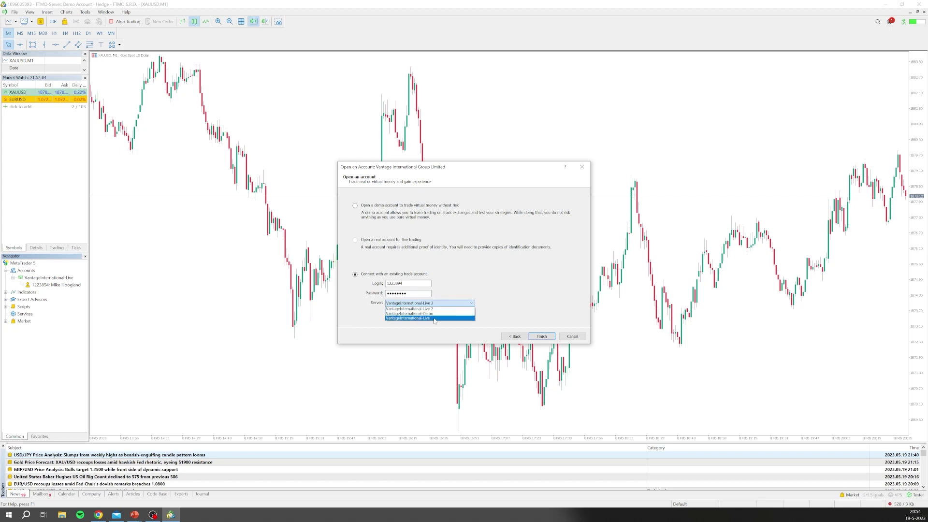
{"action": "left_click", "coordinate": [435, 318]}
{"action": "left_click", "coordinate": [543, 337]}
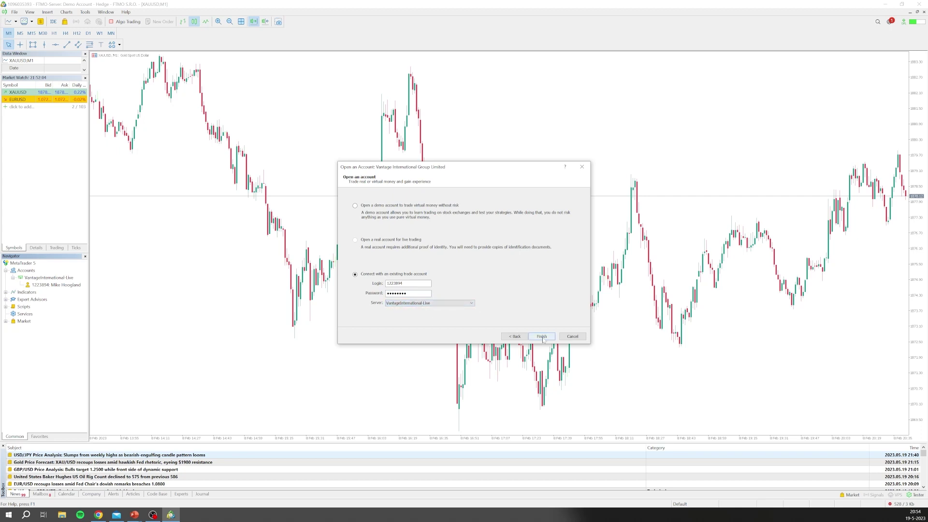
{"action": "left_click", "coordinate": [580, 337]}
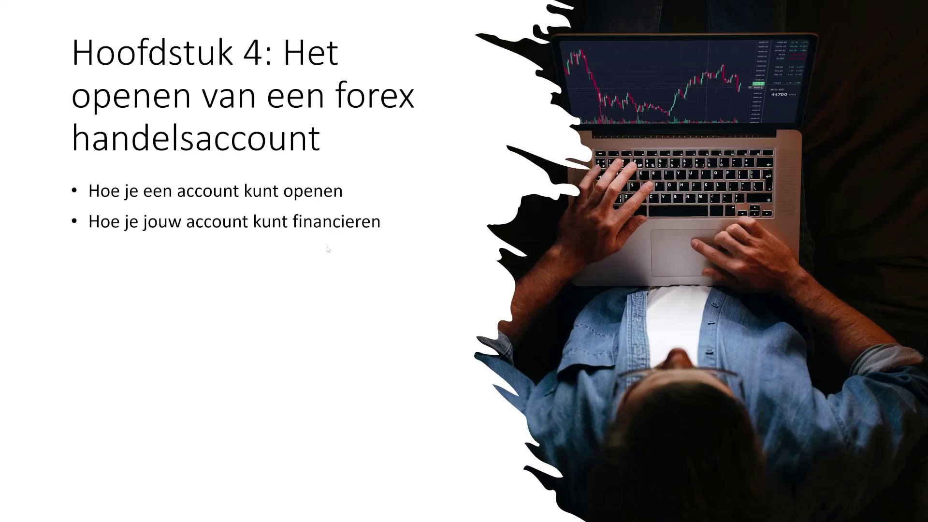